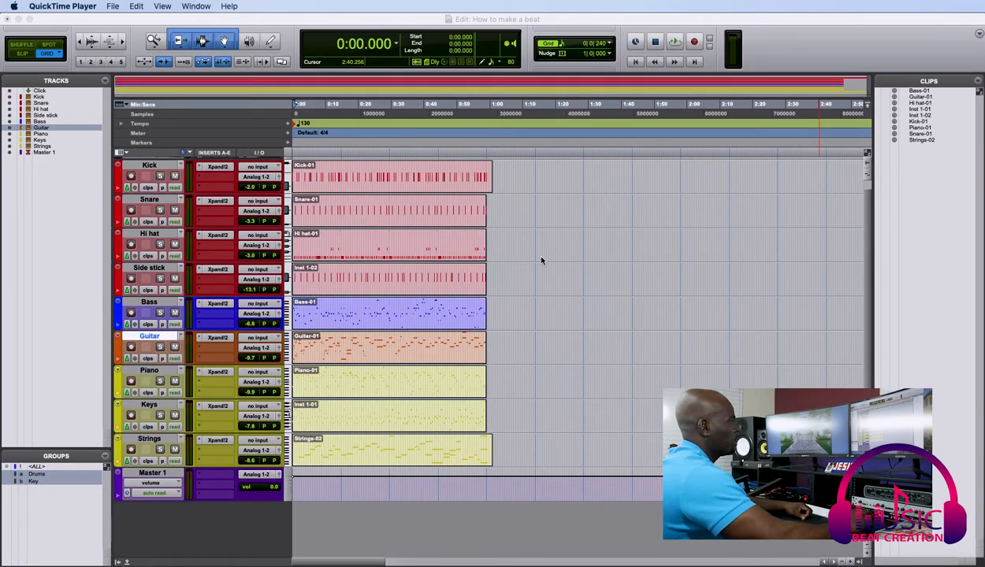
Show the mixer and create one new stereo Aux Input track directly after the Side stick track.
{"action": "left_click", "coordinate": [664, 226]}
{"action": "key", "text": "super+equal"}
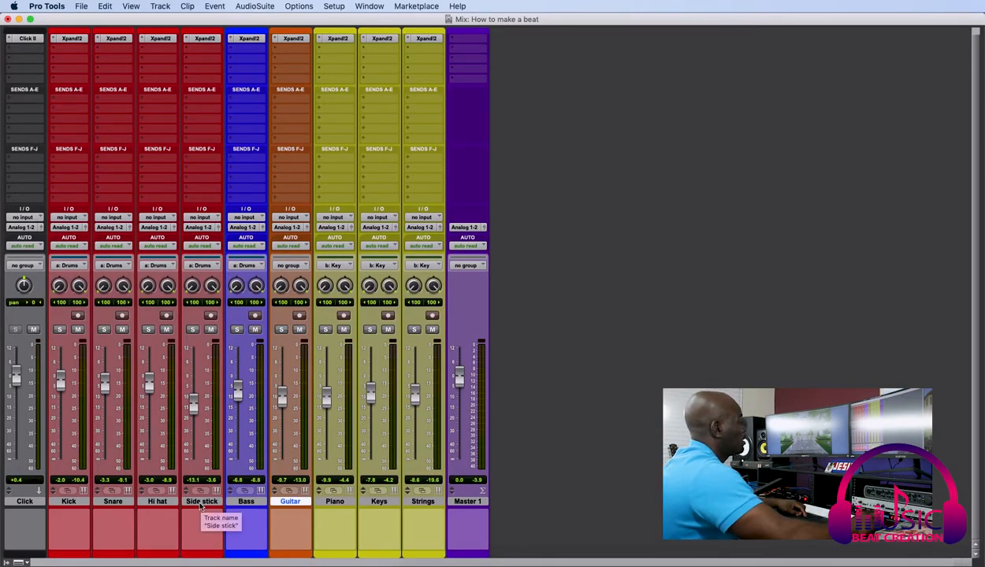
{"action": "left_click", "coordinate": [201, 505]}
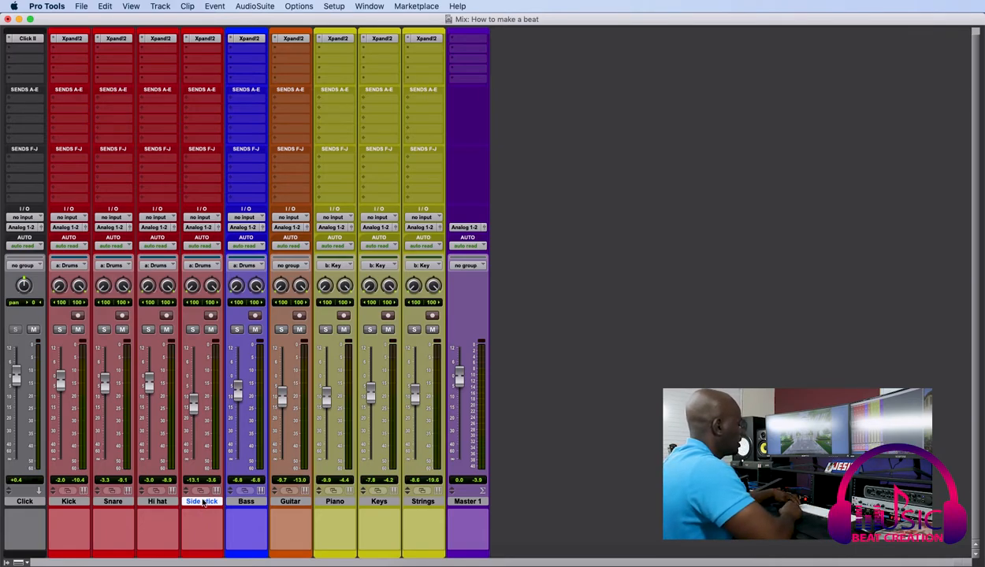
{"action": "key", "text": "super+shift+n"}
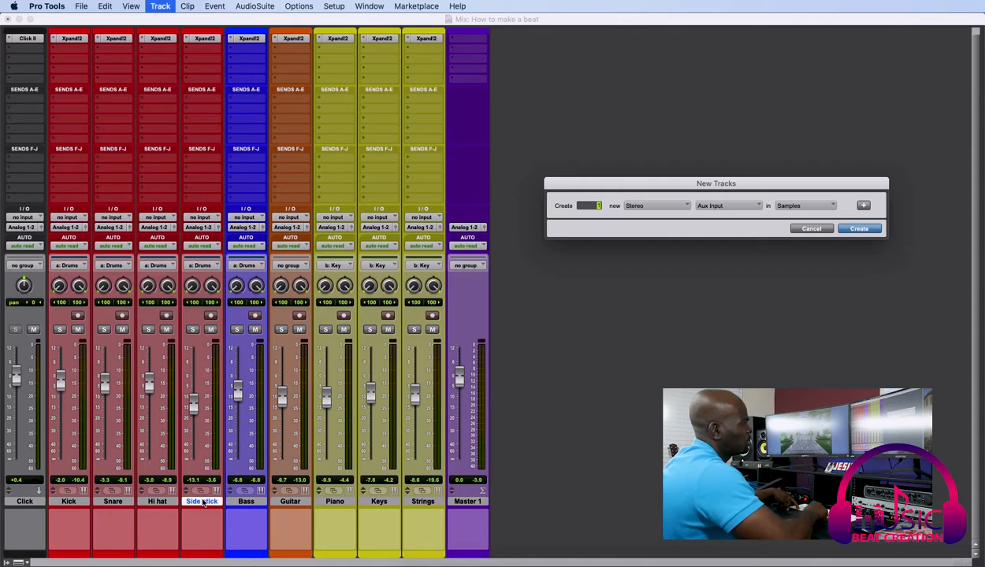
{"action": "key", "text": "Return"}
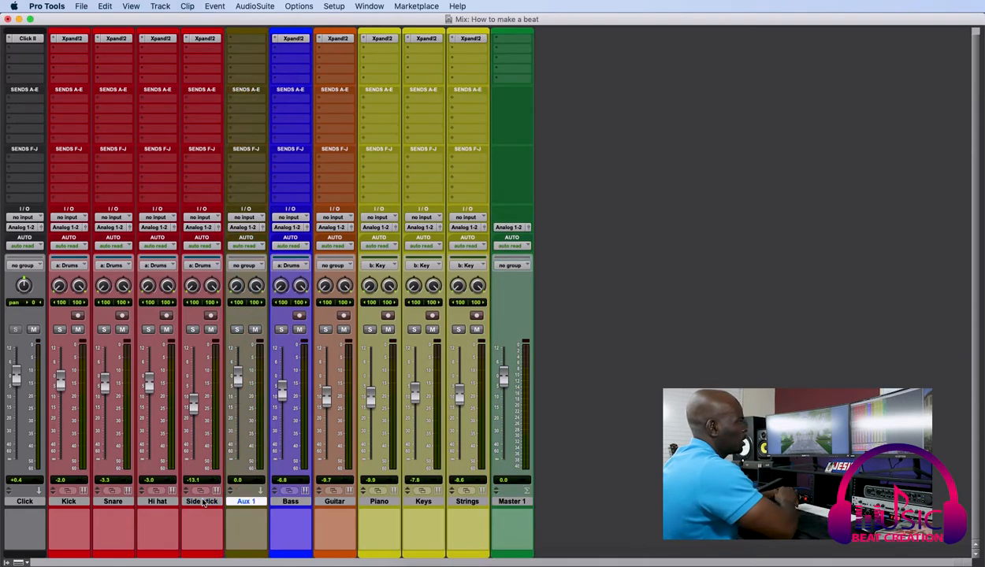
Rename the new aux track as Drums Sub.
{"action": "double_click", "coordinate": [244, 502]}
{"action": "key", "text": "BackSpace"}
{"action": "type", "text": "Drums Sub"}
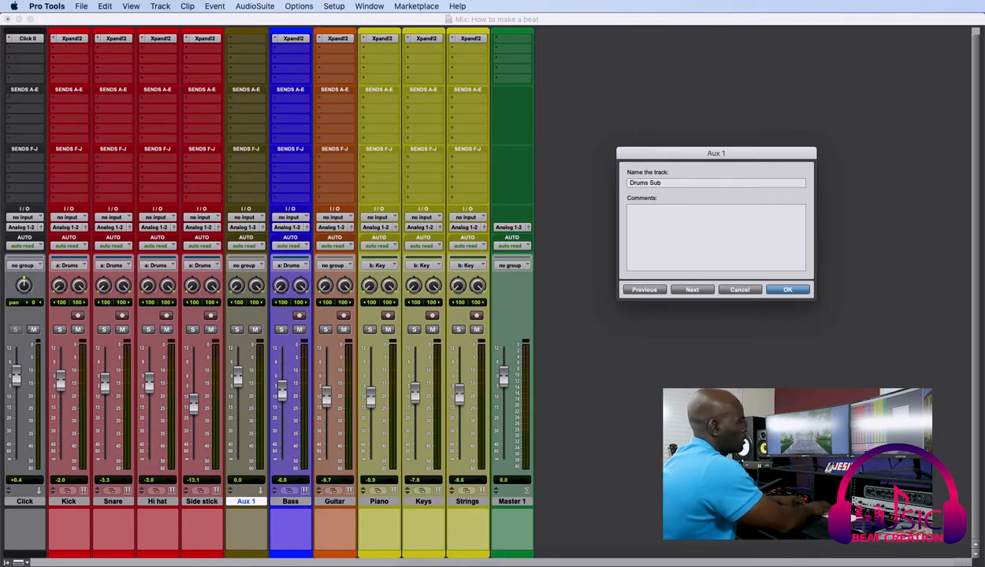
{"action": "key", "text": "Return"}
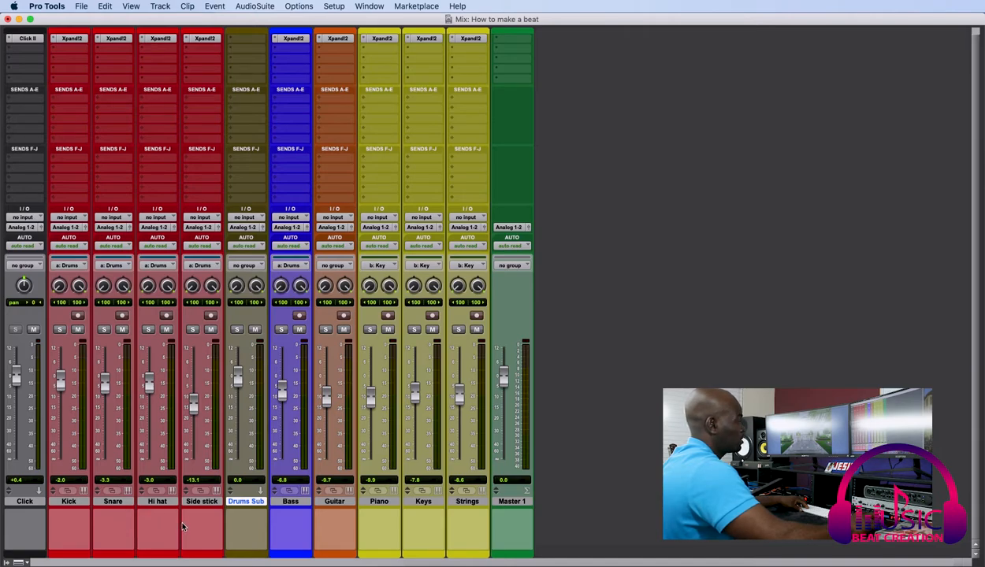
Color the Drums Sub track the same red as the Side stick track.
{"action": "double_click", "coordinate": [238, 543]}
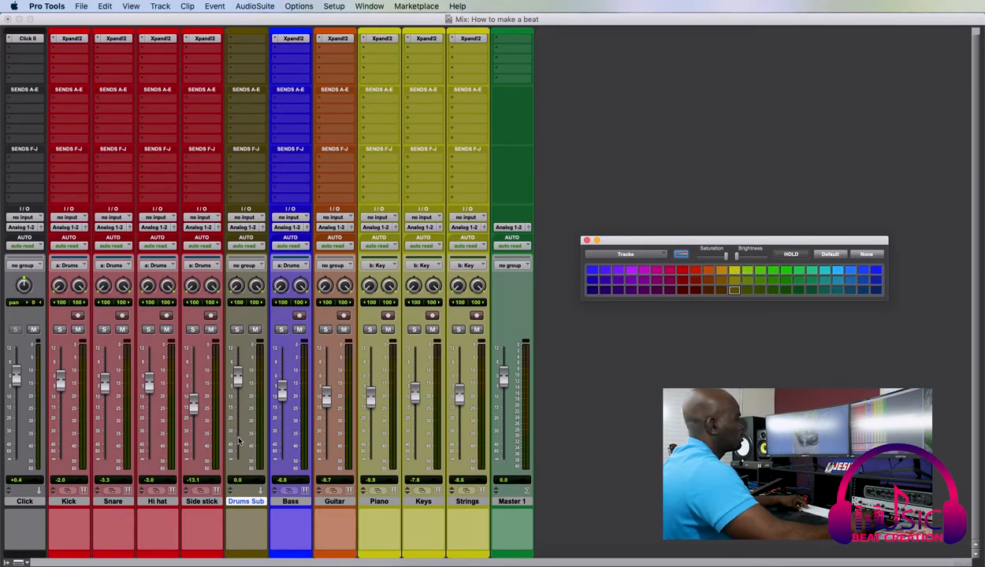
{"action": "left_click", "coordinate": [197, 512]}
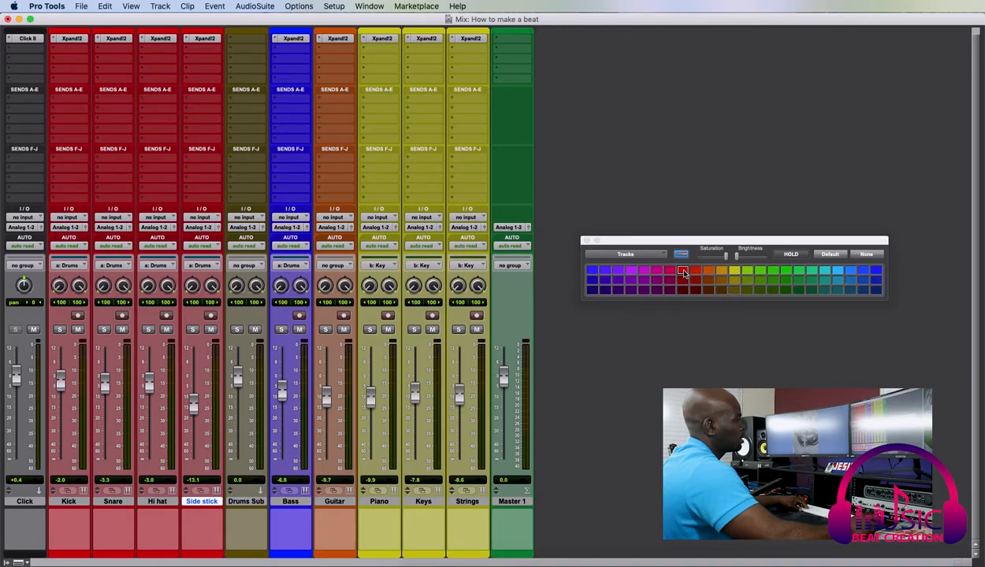
{"action": "left_click", "coordinate": [242, 515]}
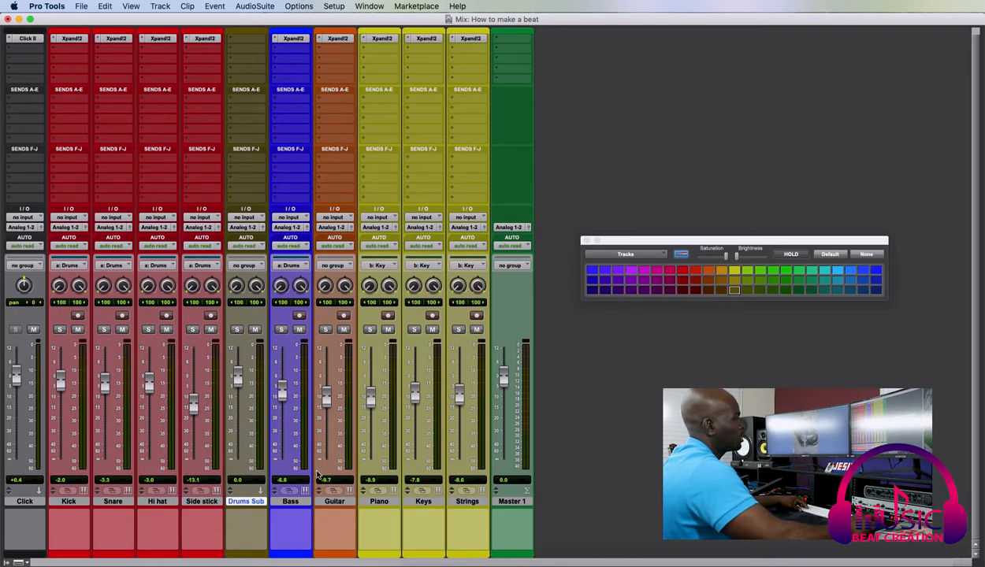
{"action": "left_click", "coordinate": [685, 273]}
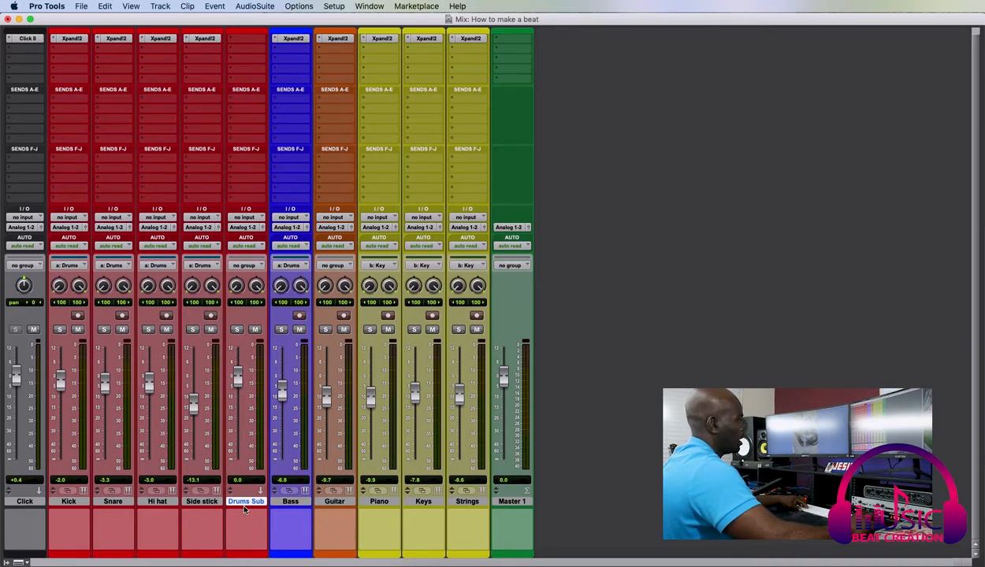
Set the Drums Sub track's input to Bus 1-2 (Stereo) and rename that bus as Drums Sub.
{"action": "left_click", "coordinate": [257, 221]}
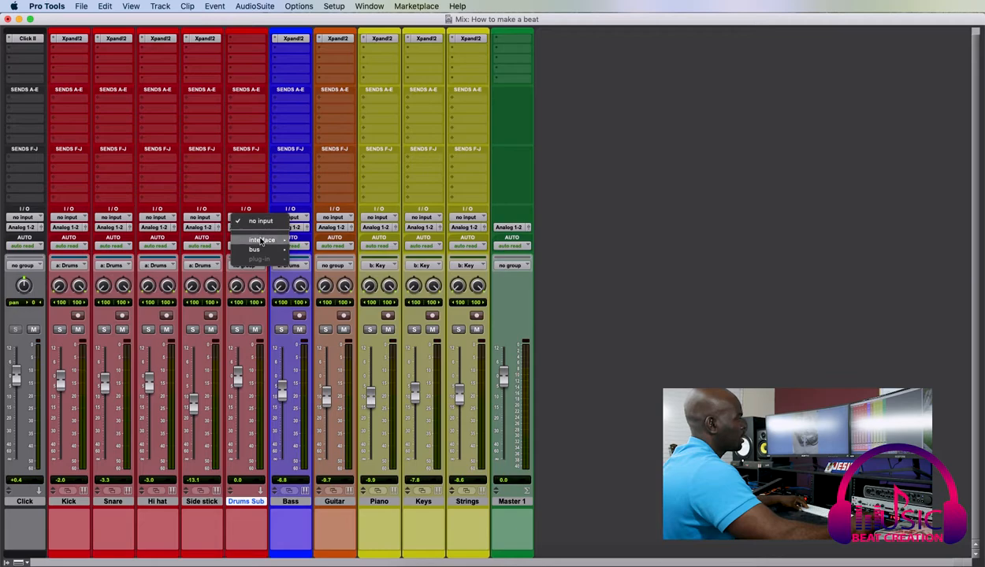
{"action": "mouse_move", "coordinate": [266, 254]}
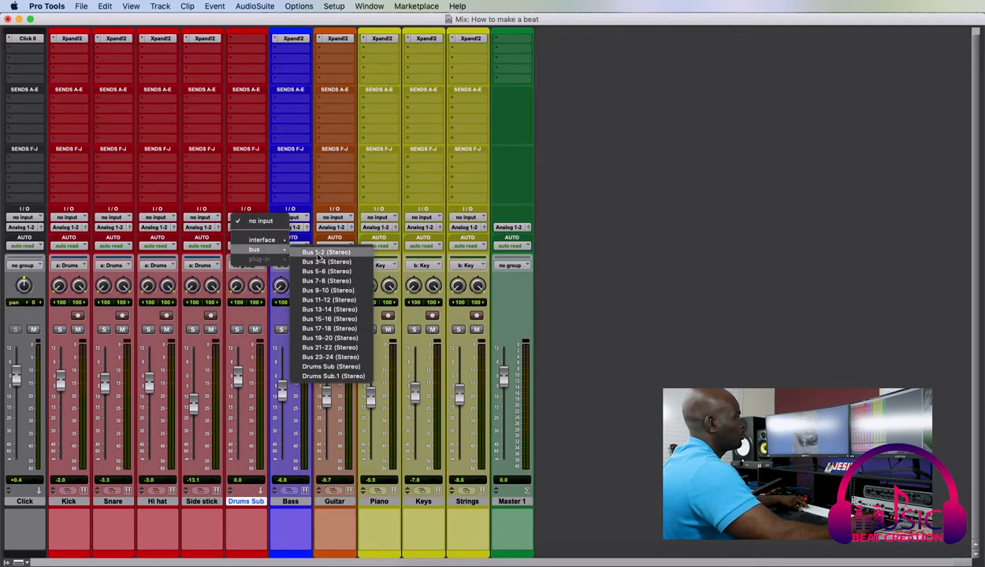
{"action": "left_click", "coordinate": [320, 256]}
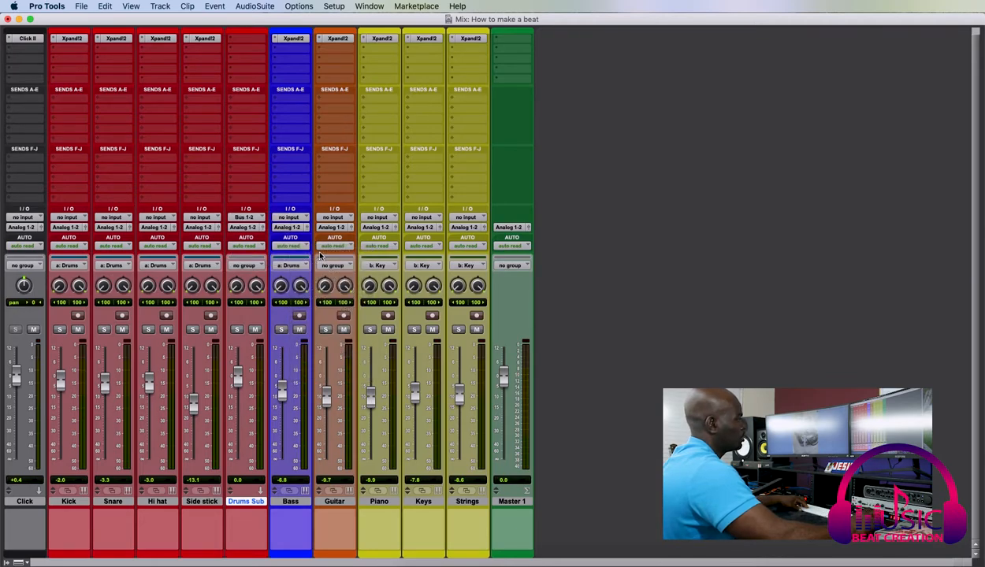
{"action": "right_click", "coordinate": [248, 218]}
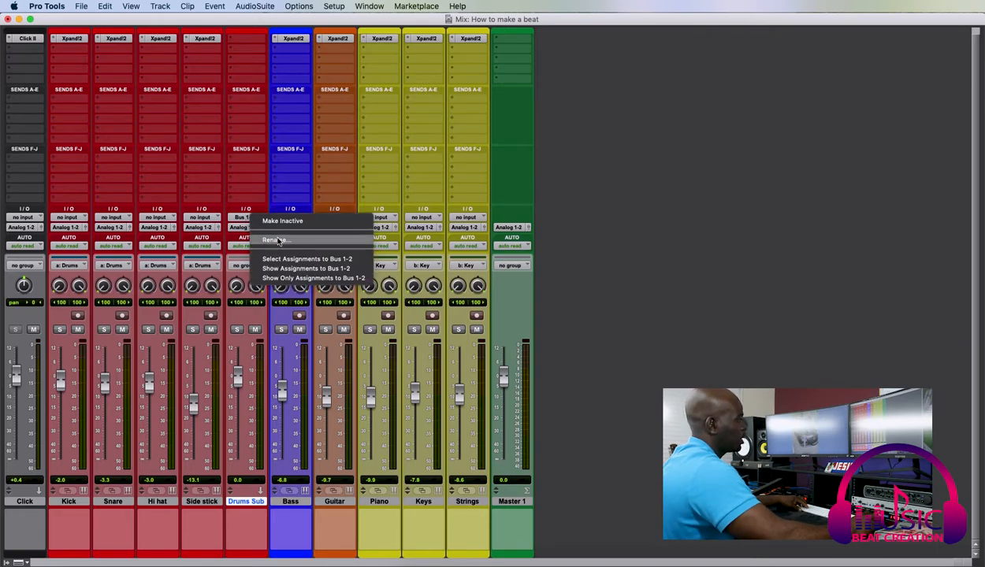
{"action": "left_click", "coordinate": [276, 241]}
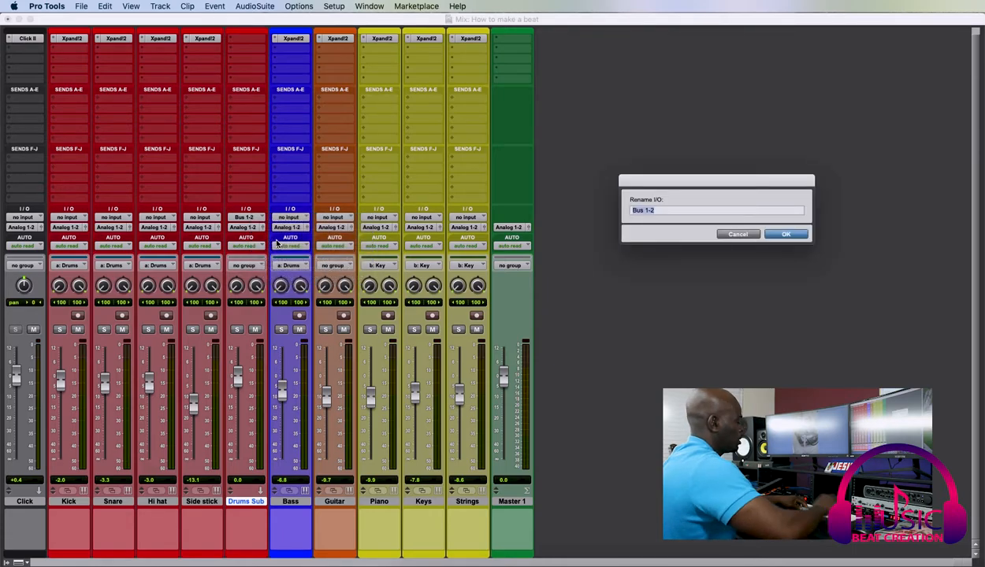
{"action": "type", "text": "Drums Sub"}
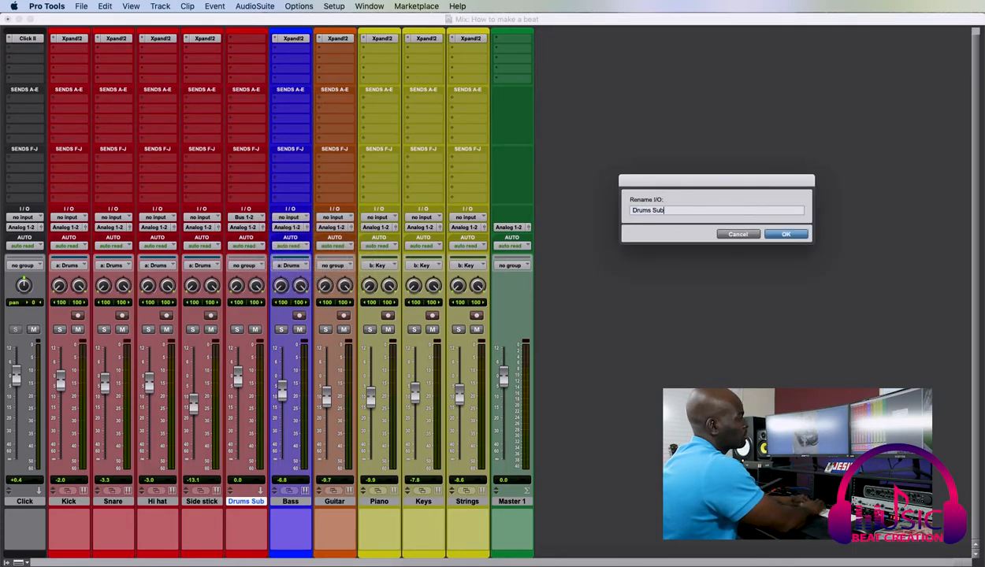
{"action": "key", "text": "Return"}
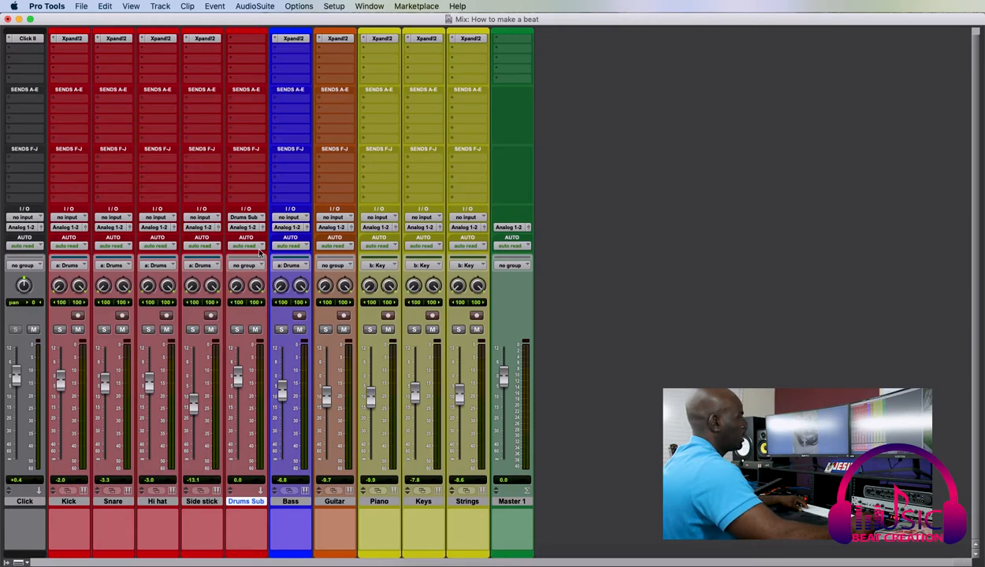
Route the outputs of the Kick, Snare, Hi hat and Side stick tracks together to the Drums Sub stereo bus.
{"action": "left_click", "coordinate": [68, 503]}
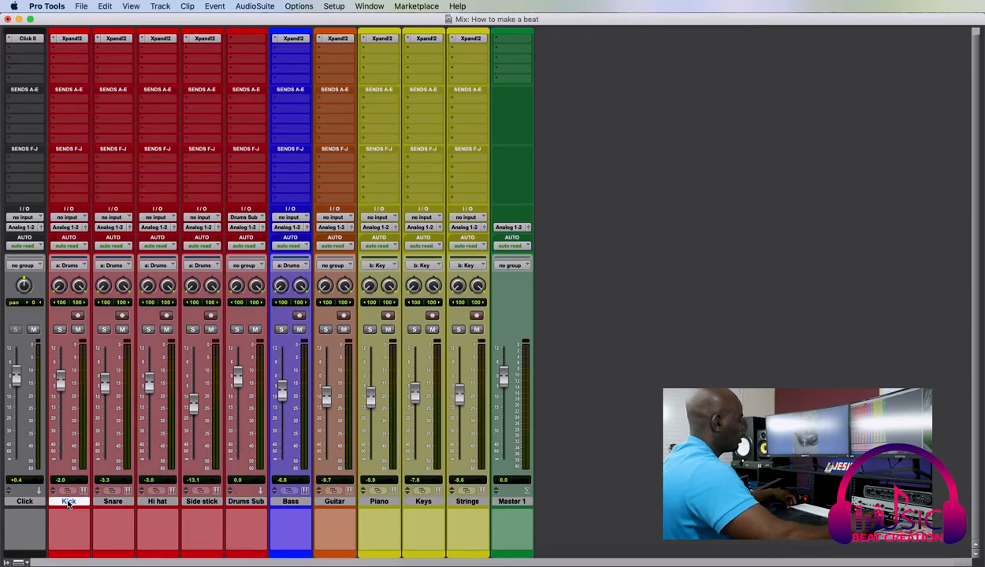
{"action": "left_click", "coordinate": [203, 501], "text": "shift"}
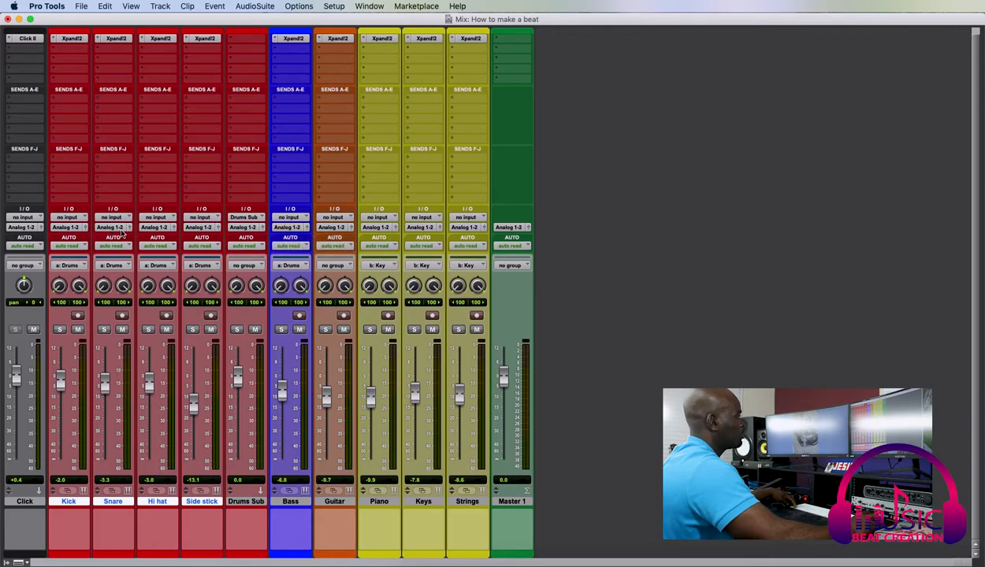
{"action": "left_click", "coordinate": [77, 229]}
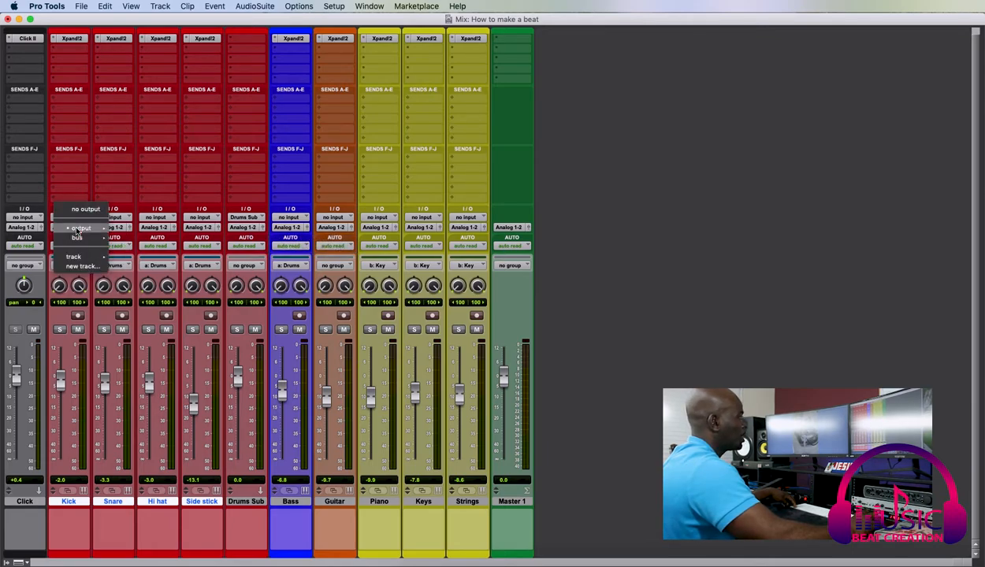
{"action": "mouse_move", "coordinate": [78, 241]}
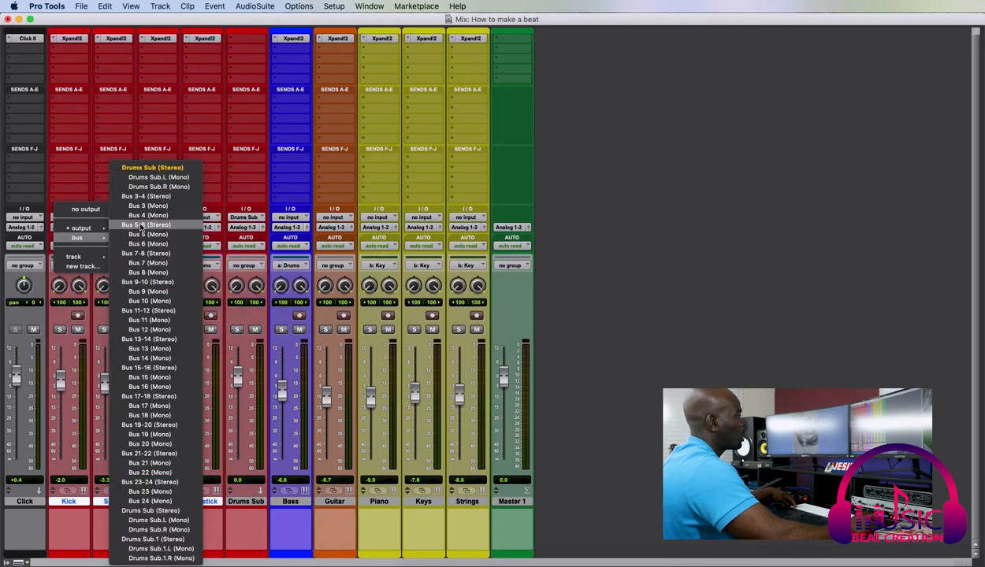
{"action": "left_click", "coordinate": [147, 168]}
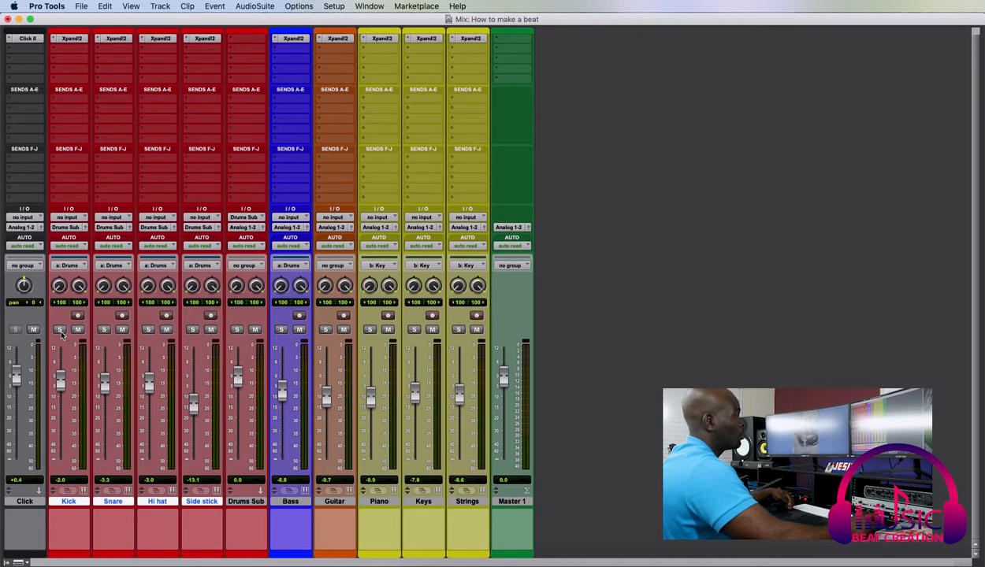
Solo the Snare during playback and make the Drums Sub track solo-safe.
{"action": "left_click", "coordinate": [104, 329]}
{"action": "key", "text": "space"}
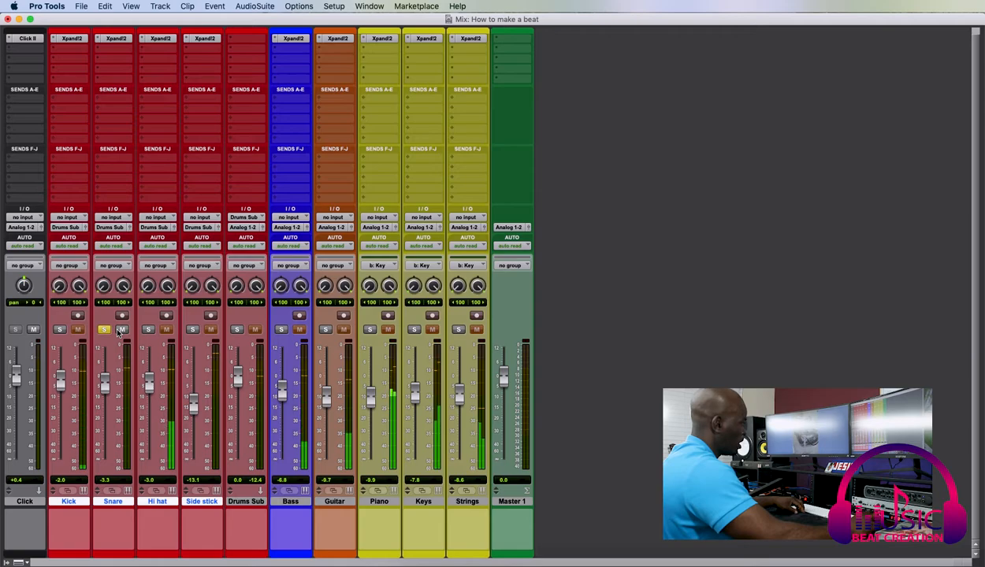
{"action": "left_click", "coordinate": [237, 329]}
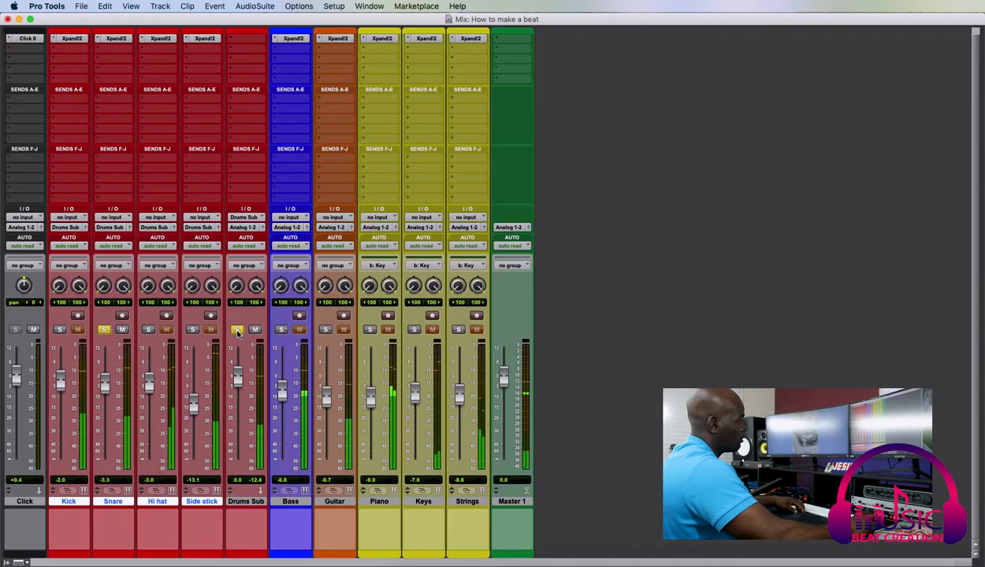
{"action": "left_click", "coordinate": [237, 329]}
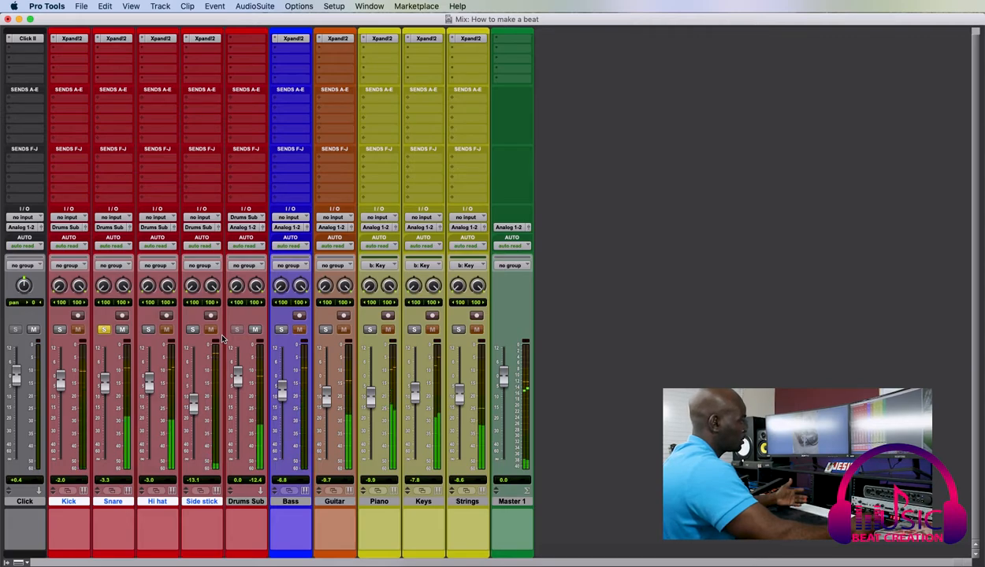
Unsolo the Snare and play the mix while trying the Drums Sub volume fader.
{"action": "left_click", "coordinate": [103, 330]}
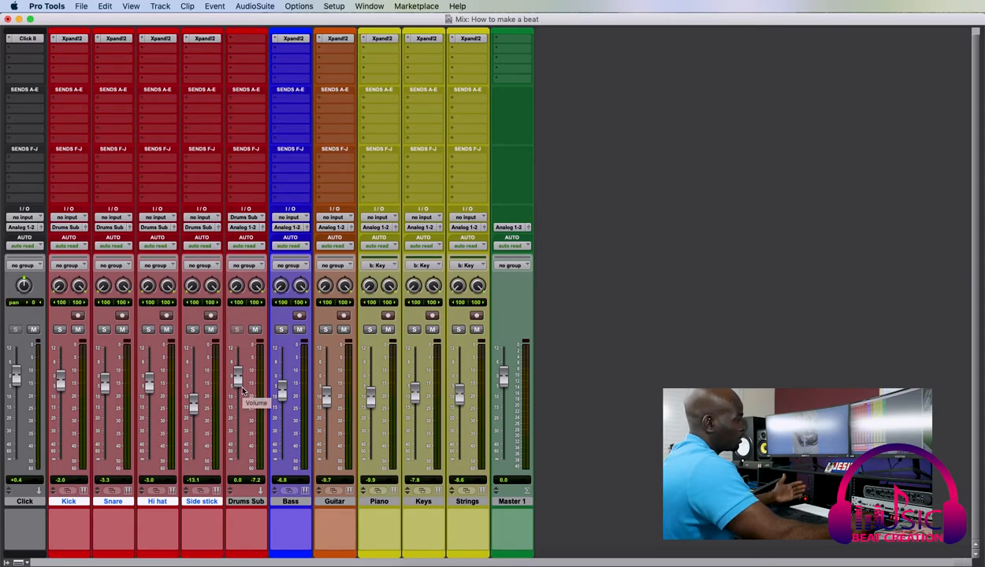
{"action": "key", "text": "space"}
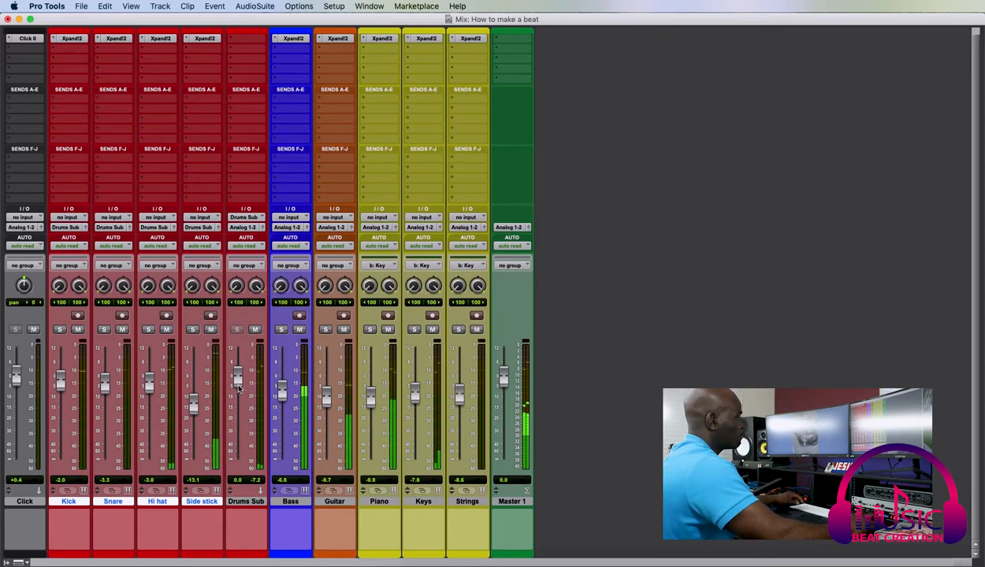
{"action": "mouse_move", "coordinate": [238, 385]}
{"action": "left_mouse_down"}
{"action": "mouse_move", "coordinate": [246, 460]}
{"action": "mouse_move", "coordinate": [248, 377]}
{"action": "mouse_move", "coordinate": [229, 385]}
{"action": "left_mouse_up"}
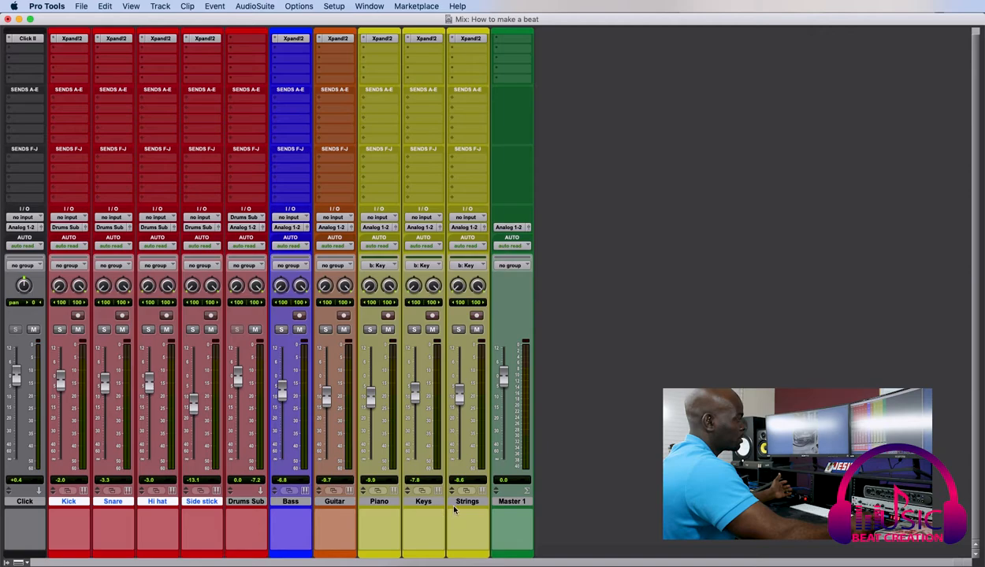
Route the Piano, Keys and Strings outputs to a new stereo Aux Input track named Keys Sub, created next to them.
{"action": "left_click", "coordinate": [378, 502]}
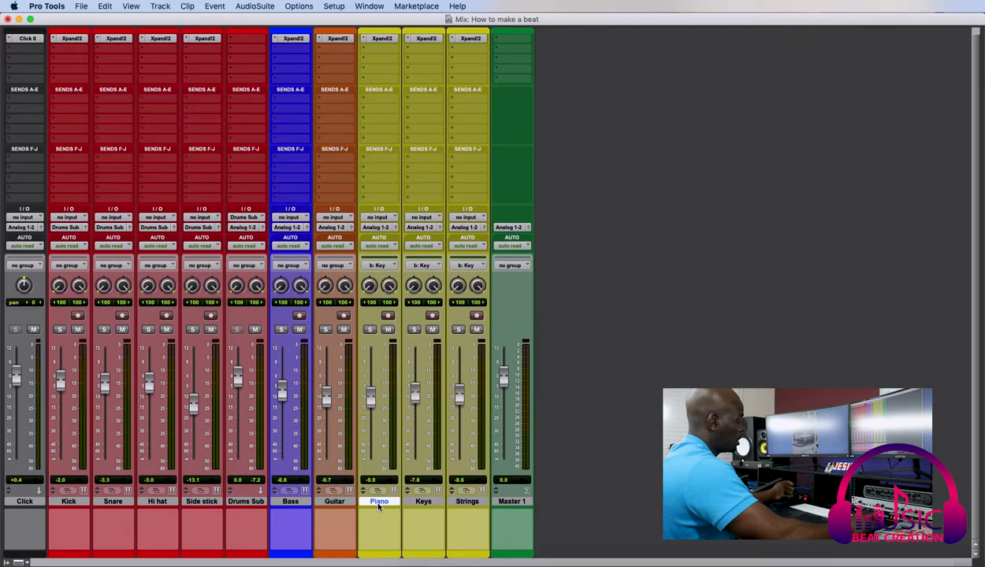
{"action": "left_click", "coordinate": [467, 502], "text": "shift"}
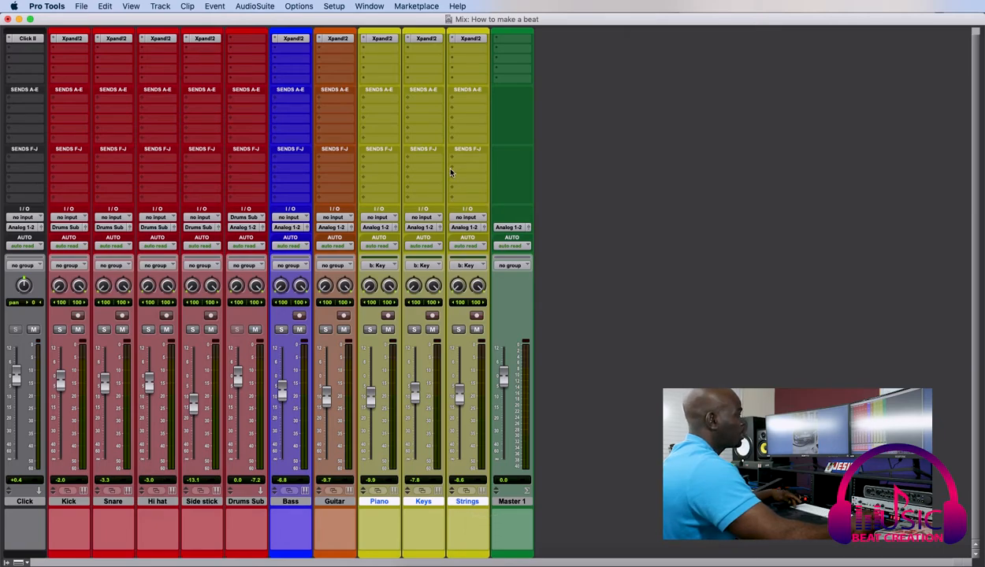
{"action": "left_click", "coordinate": [470, 228]}
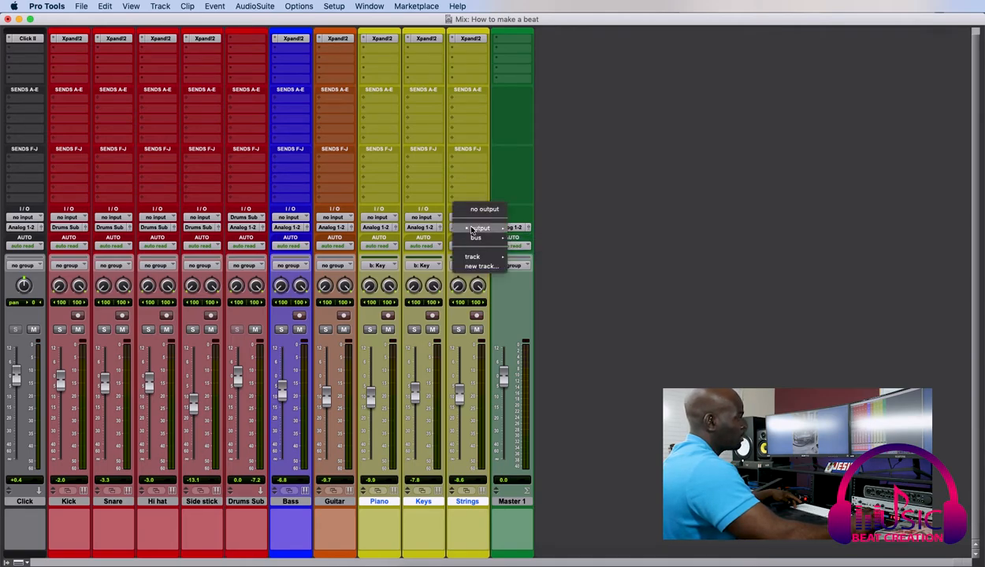
{"action": "left_click", "coordinate": [482, 266]}
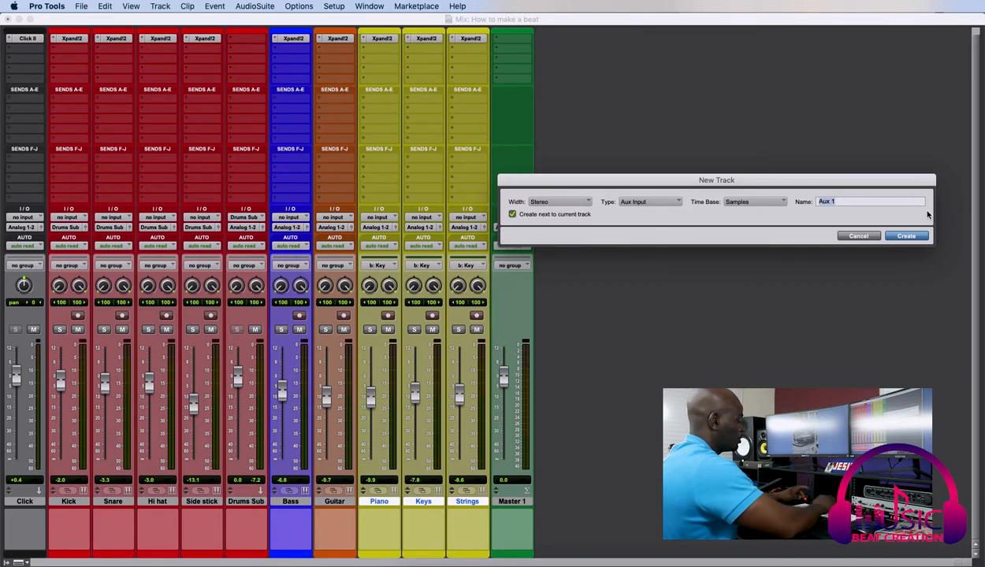
{"action": "type", "text": "Keys Sub"}
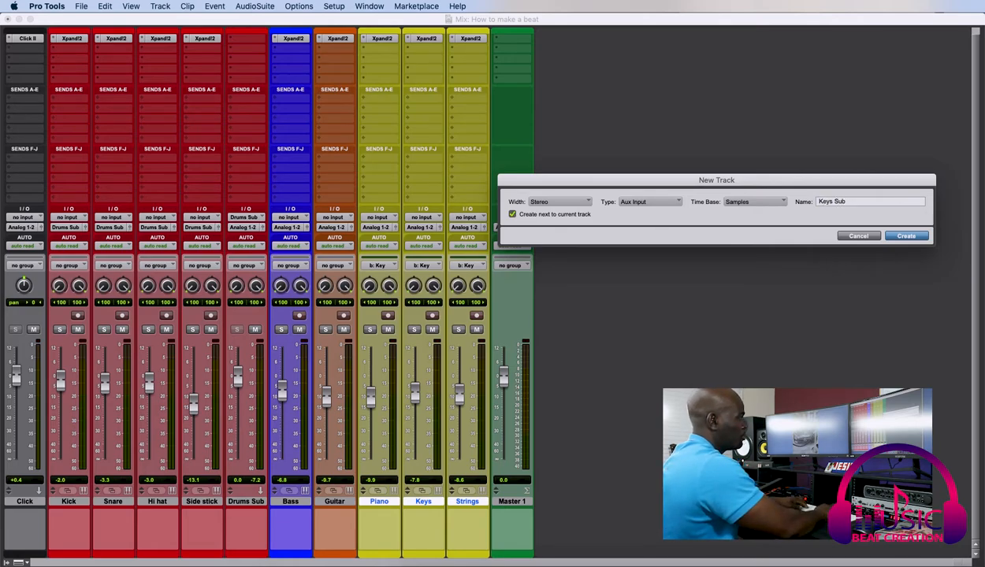
{"action": "key", "text": "Return"}
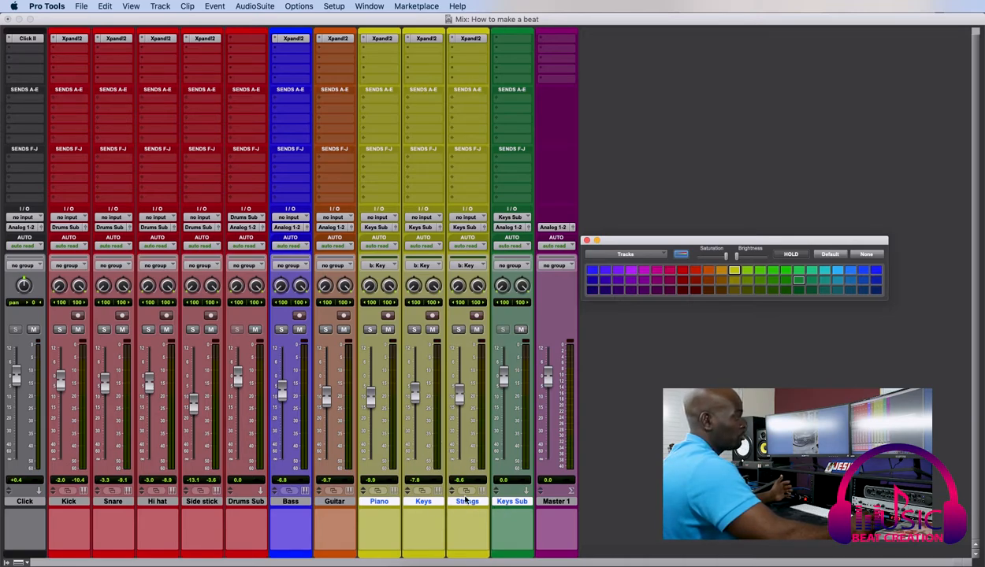
Color only the Keys Sub track yellow to match the Piano, Keys and Strings tracks, and close the color palette.
{"action": "left_click", "coordinate": [514, 502], "text": "shift"}
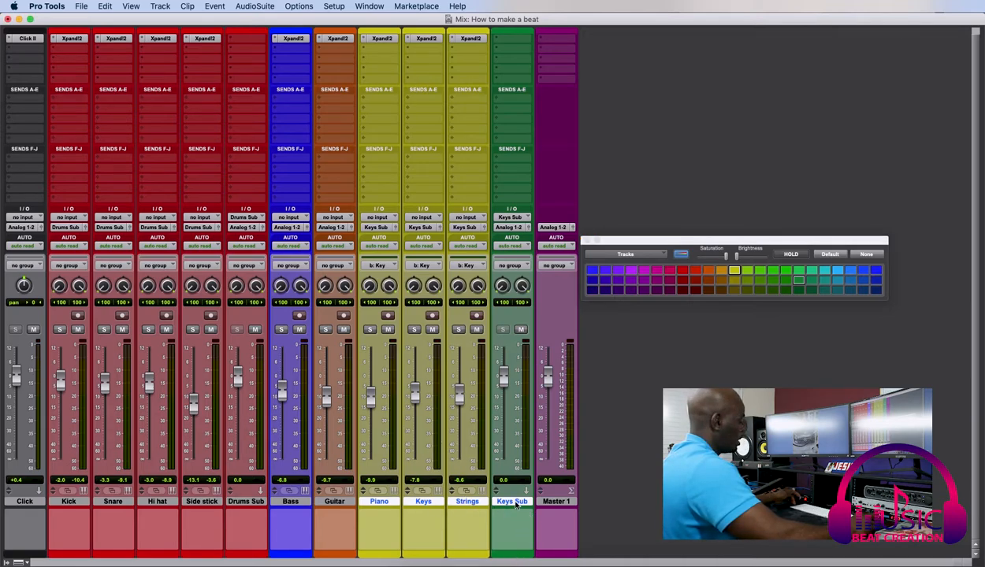
{"action": "left_click", "coordinate": [466, 524]}
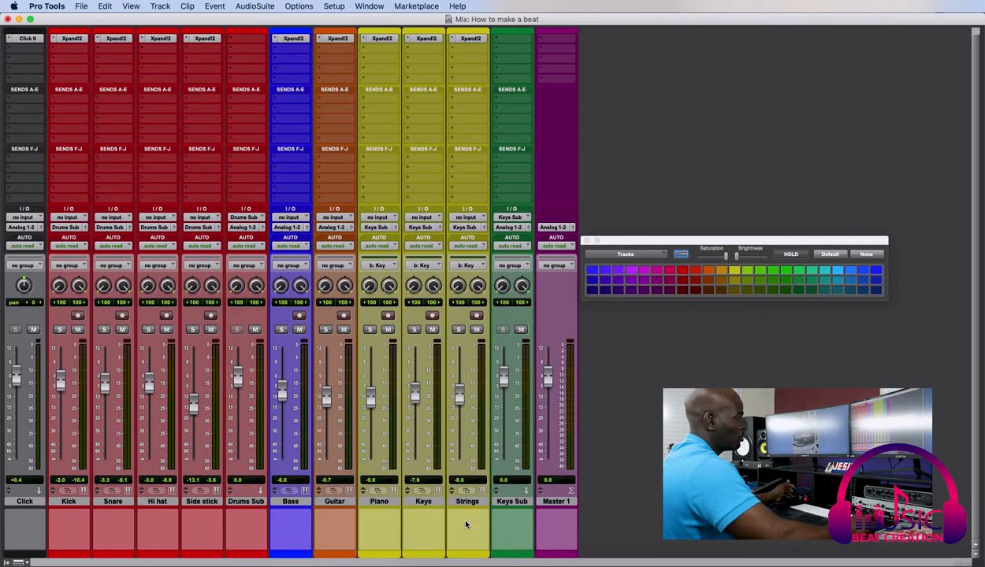
{"action": "left_click", "coordinate": [512, 502]}
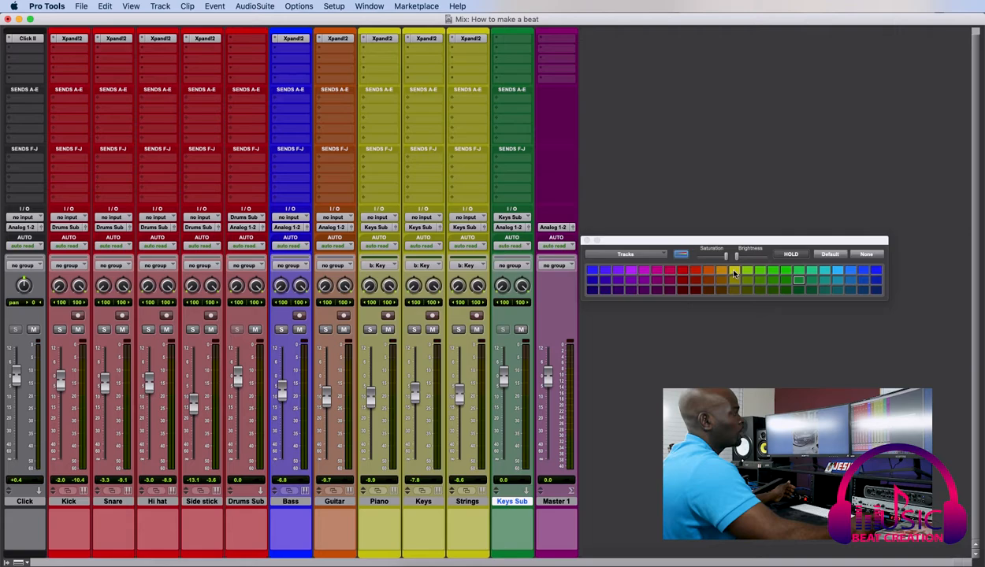
{"action": "left_click", "coordinate": [733, 272]}
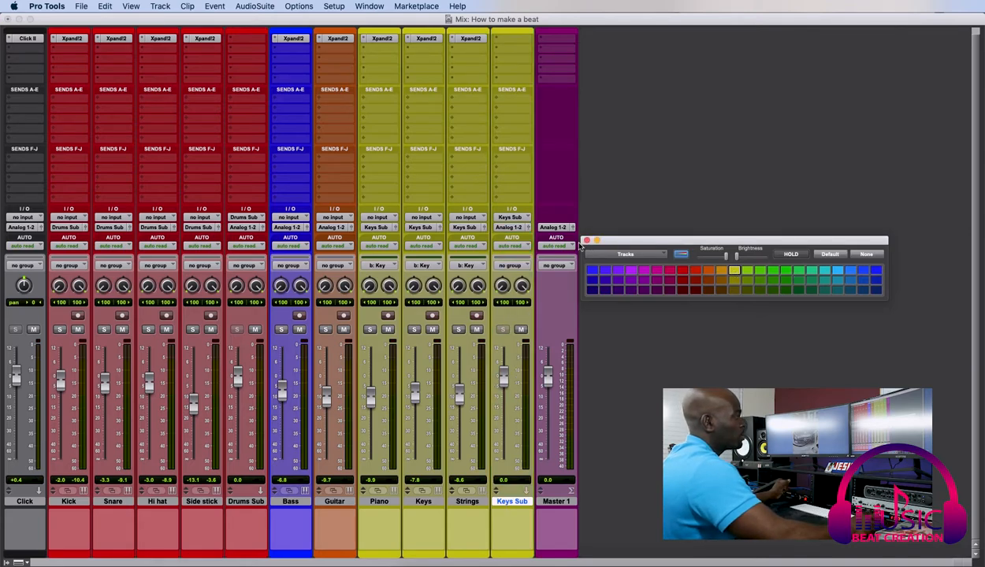
{"action": "left_click", "coordinate": [587, 241]}
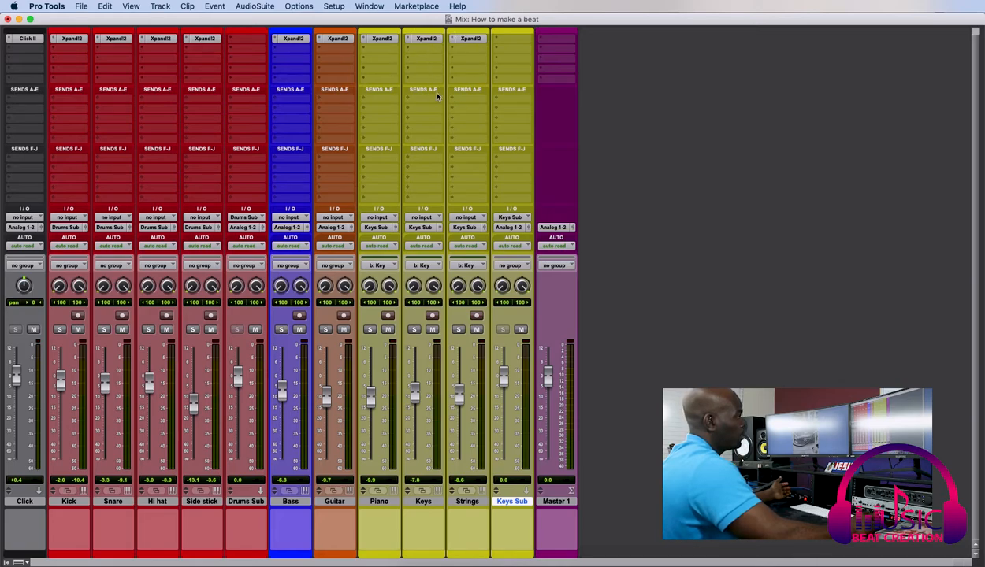
Insert the multichannel EQ3 7-Band on Keys Sub and try boosting its high-mid band and sweeping it to a lower frequency during playback.
{"action": "left_click", "coordinate": [493, 40]}
{"action": "mouse_move", "coordinate": [573, 62]}
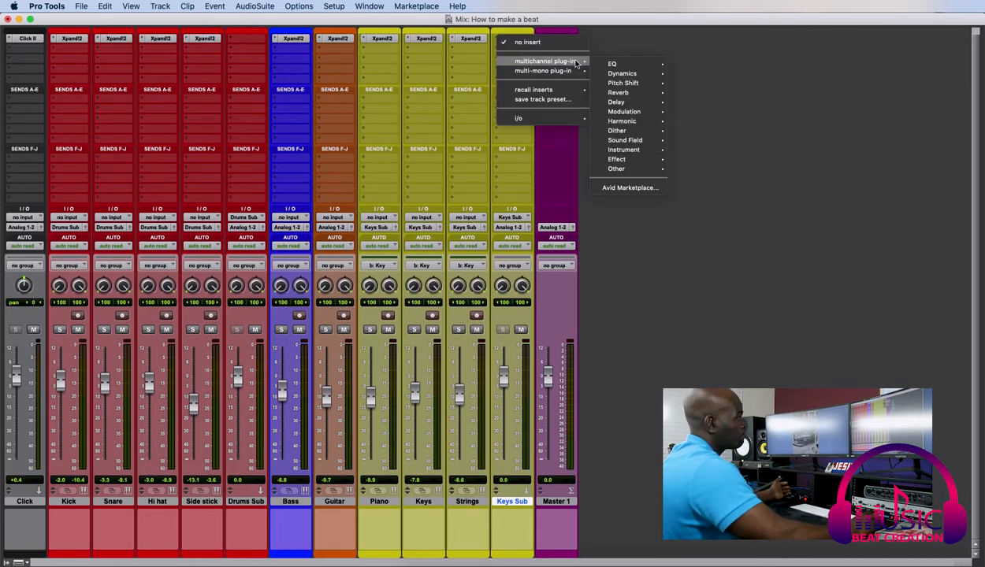
{"action": "left_click", "coordinate": [702, 148]}
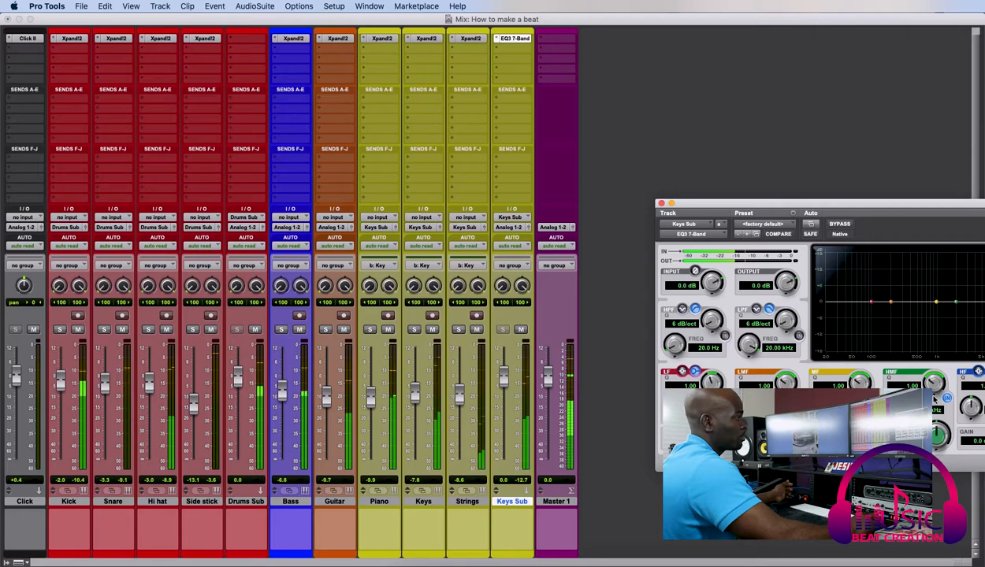
{"action": "left_click_drag", "start_coordinate": [941, 429], "coordinate": [939, 375]}
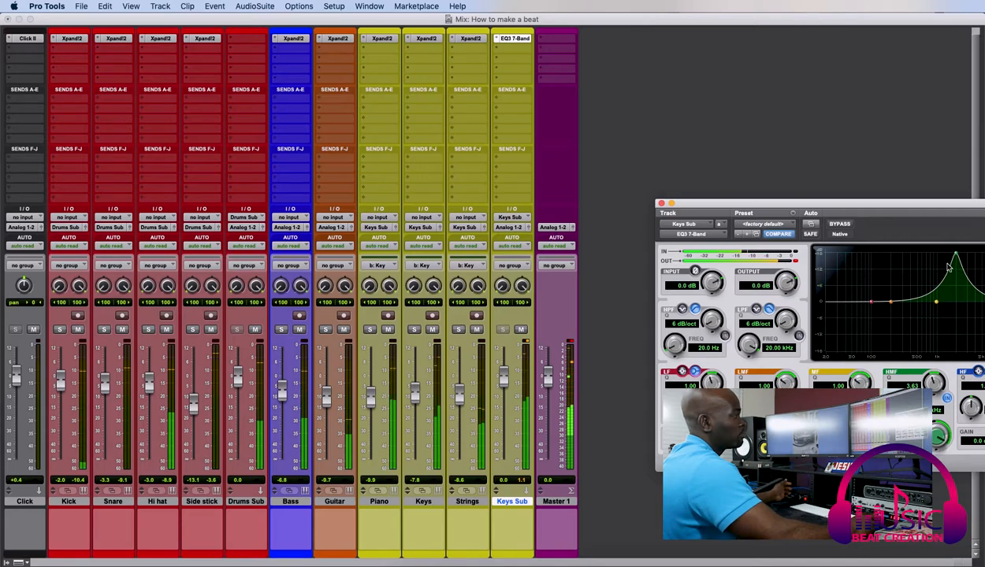
{"action": "left_click_drag", "start_coordinate": [950, 266], "coordinate": [910, 266]}
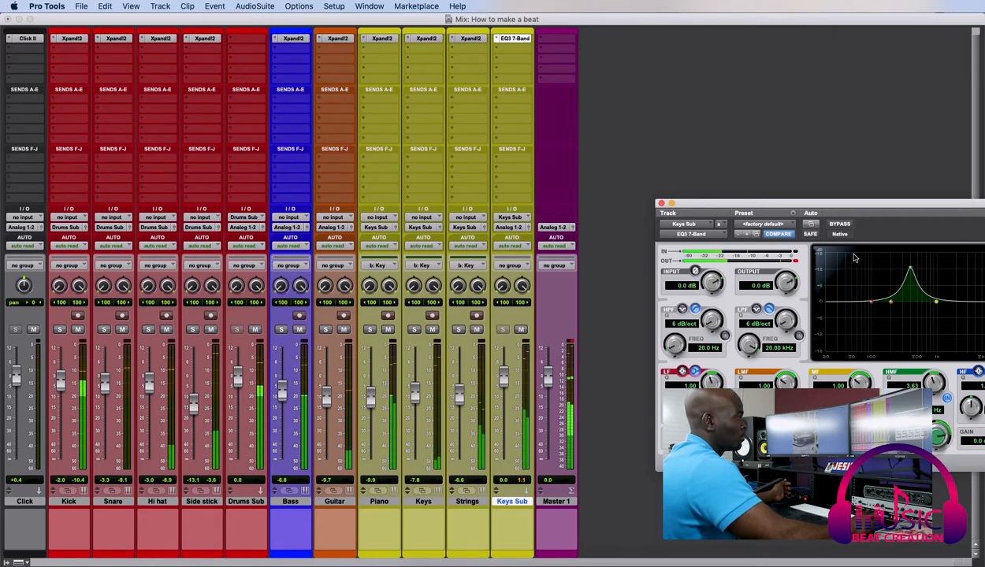
{"action": "left_click", "coordinate": [662, 204]}
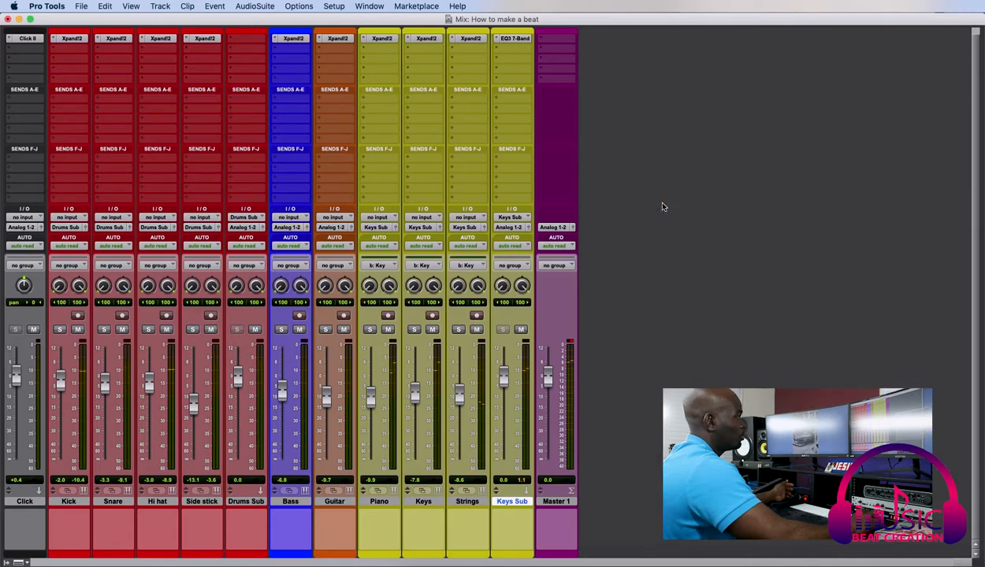
Remove the EQ3 7-Band insert from the Keys Sub track.
{"action": "left_click", "coordinate": [495, 40]}
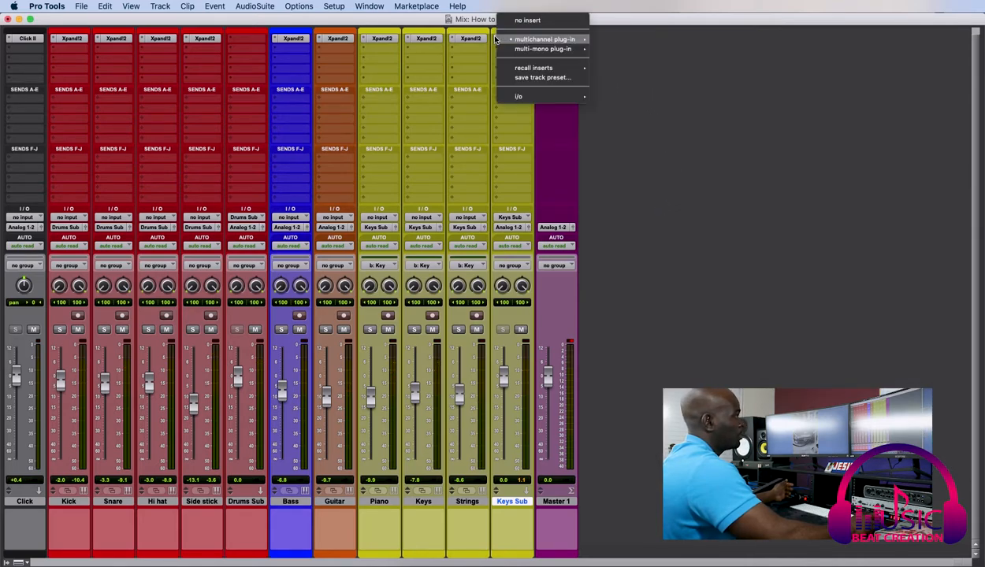
{"action": "left_click", "coordinate": [527, 19]}
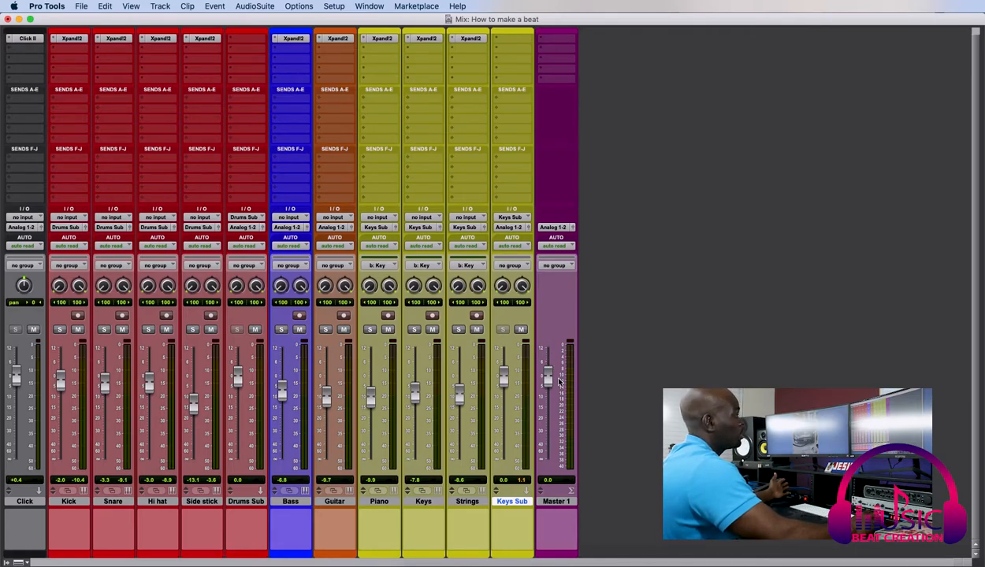
Play the mix while trying the Master 1 volume fader, leaving it at about -1.4 dB.
{"action": "key", "text": "space"}
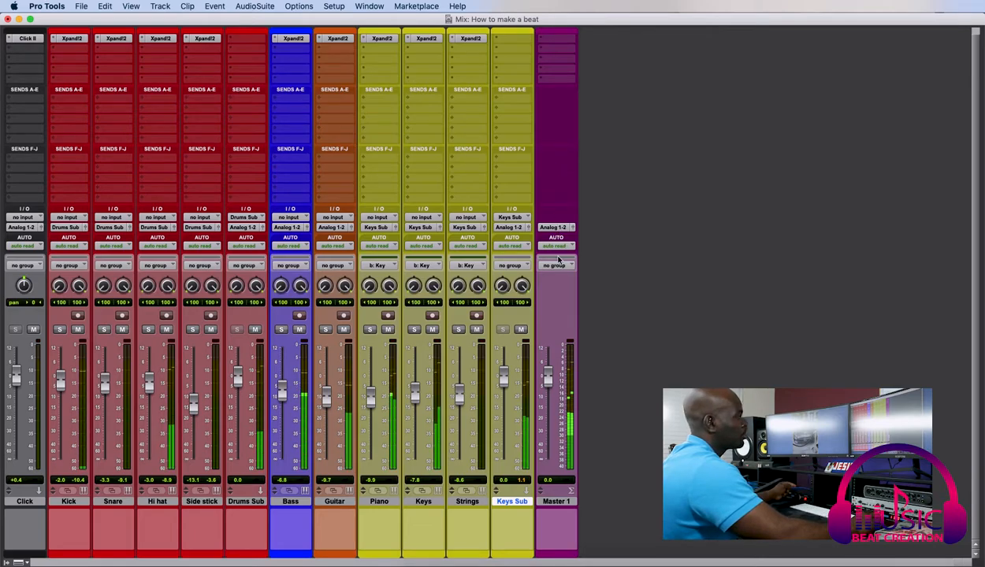
{"action": "left_click_drag", "start_coordinate": [547, 403], "coordinate": [547, 381]}
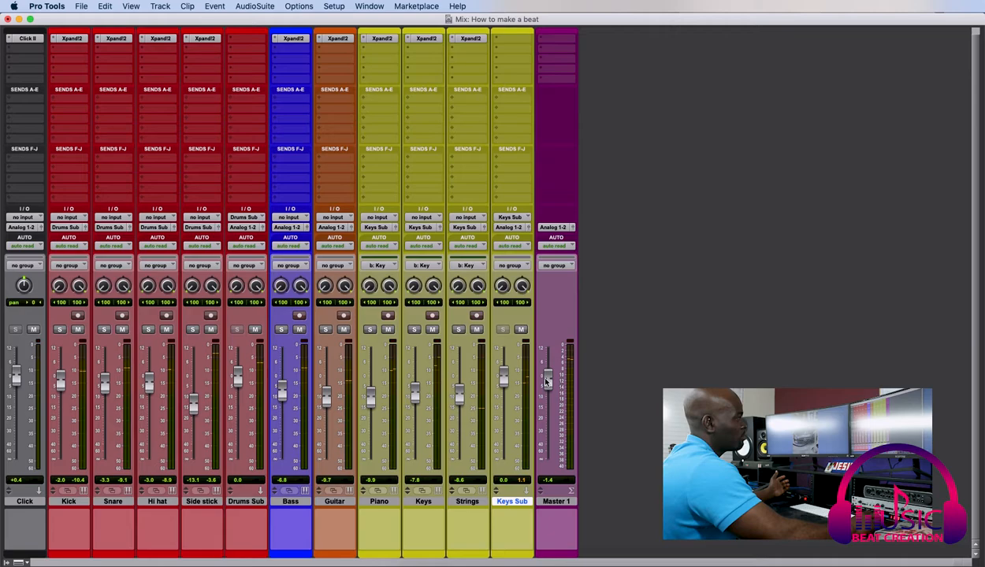
{"action": "left_click", "coordinate": [541, 43]}
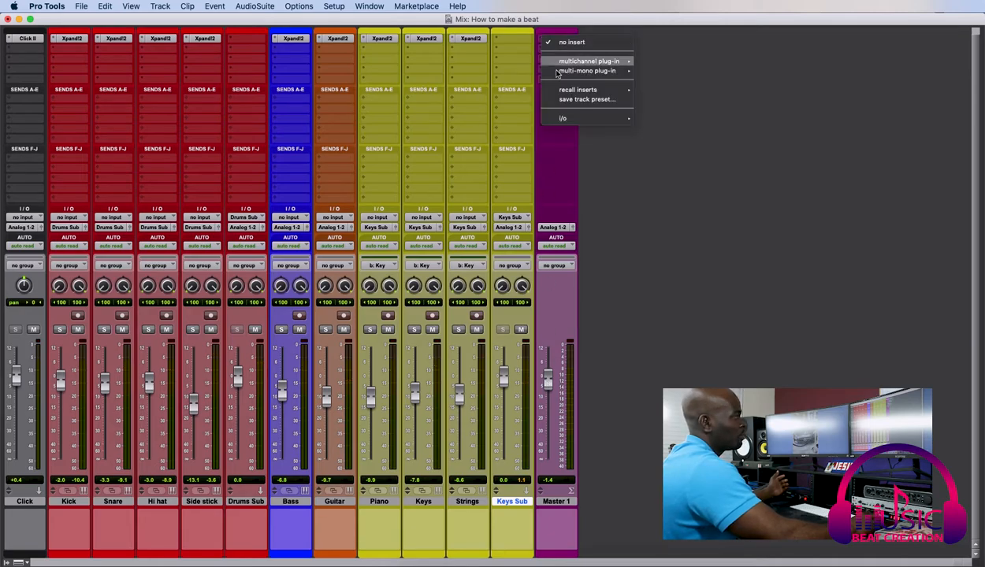
{"action": "mouse_move", "coordinate": [612, 63]}
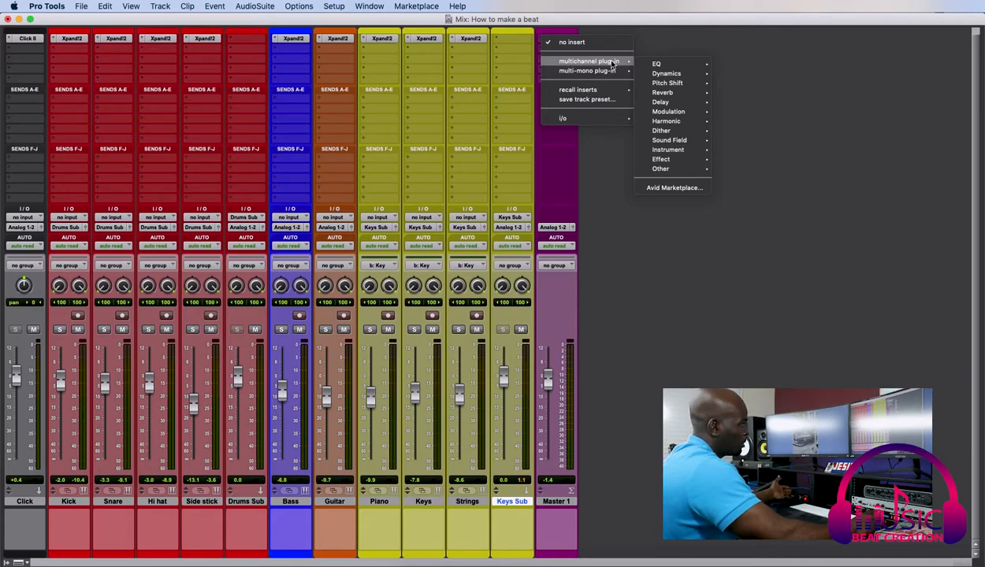
{"action": "left_click", "coordinate": [887, 82]}
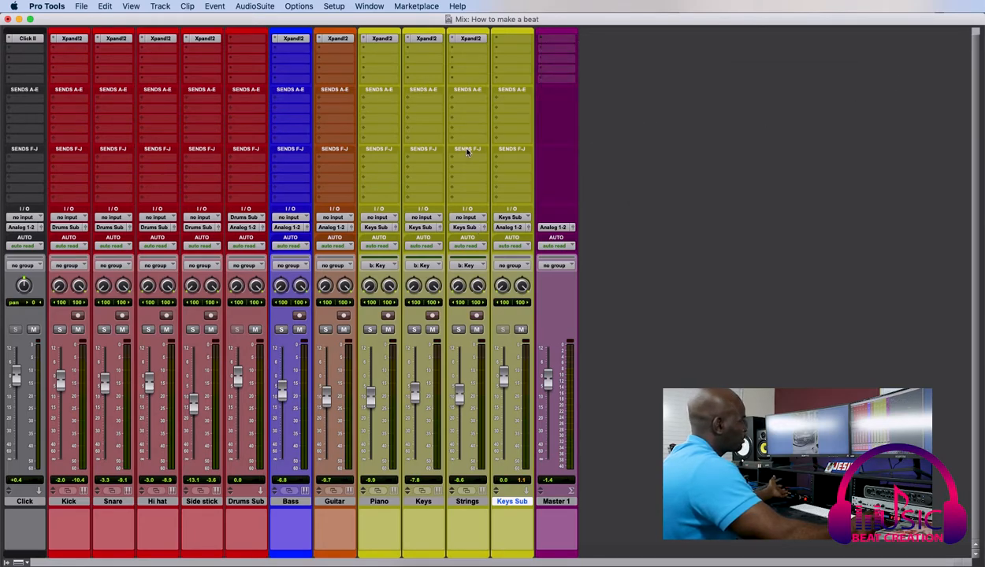